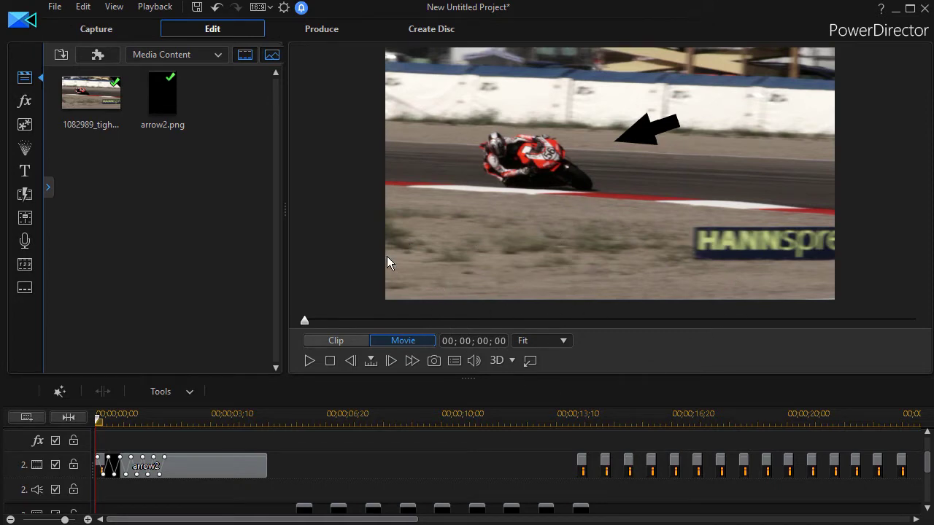
# Preview the movie in stretches up to about 20 seconds, then return to the beginning
pyautogui.click(310, 362)
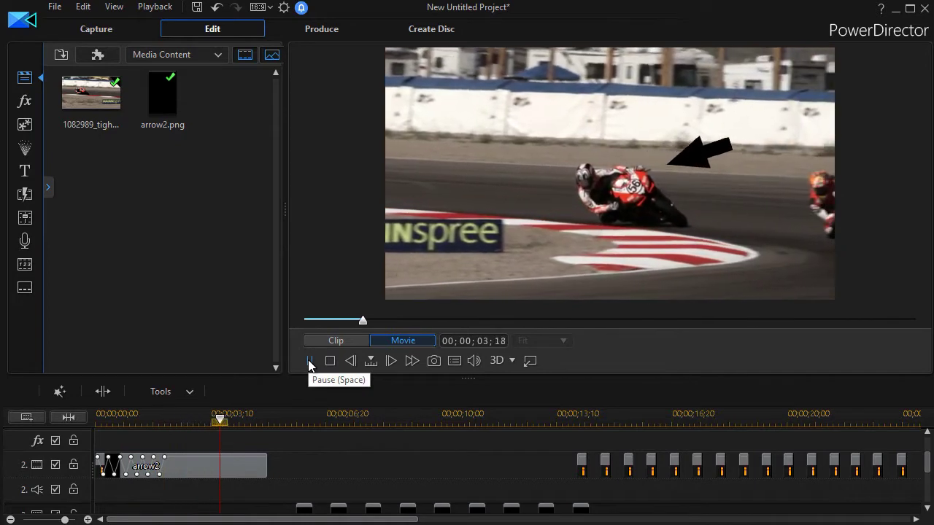
pyautogui.click(309, 361)
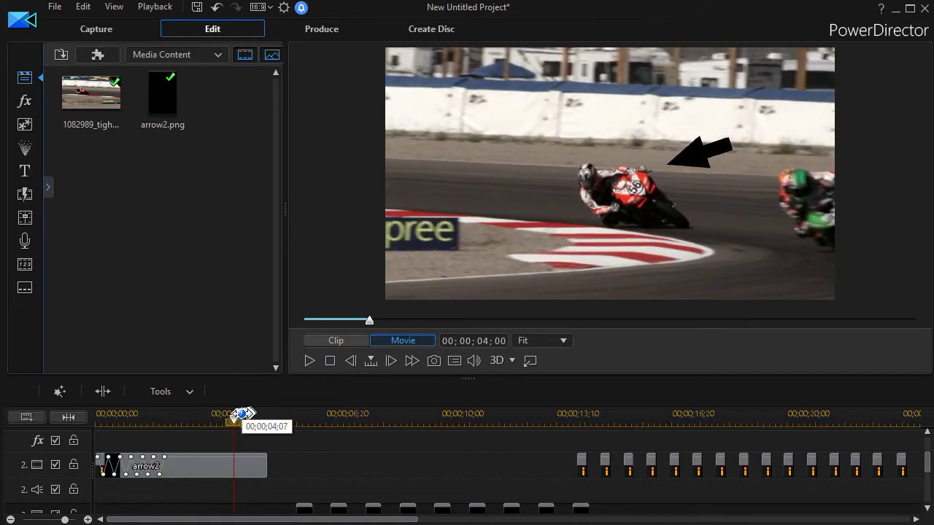
pyautogui.moveTo(235, 422); pyautogui.dragTo(290, 429)
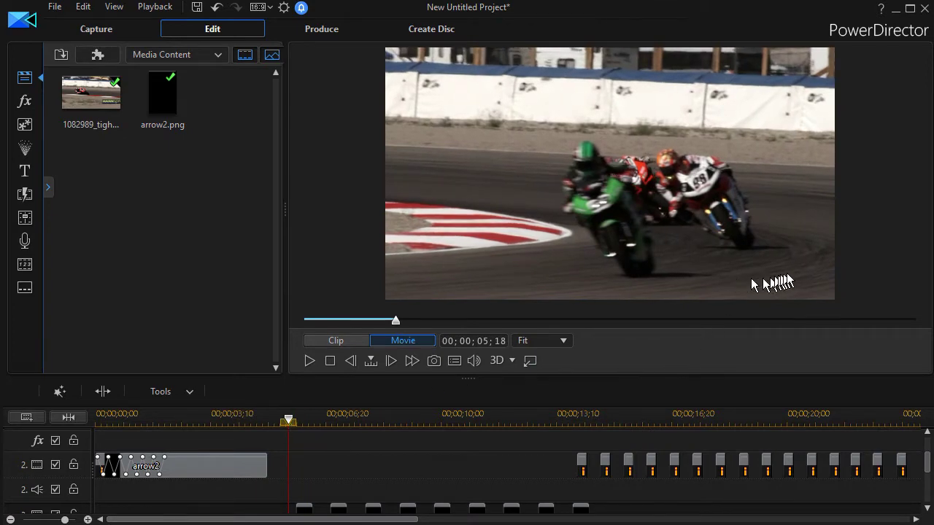
pyautogui.click(310, 362)
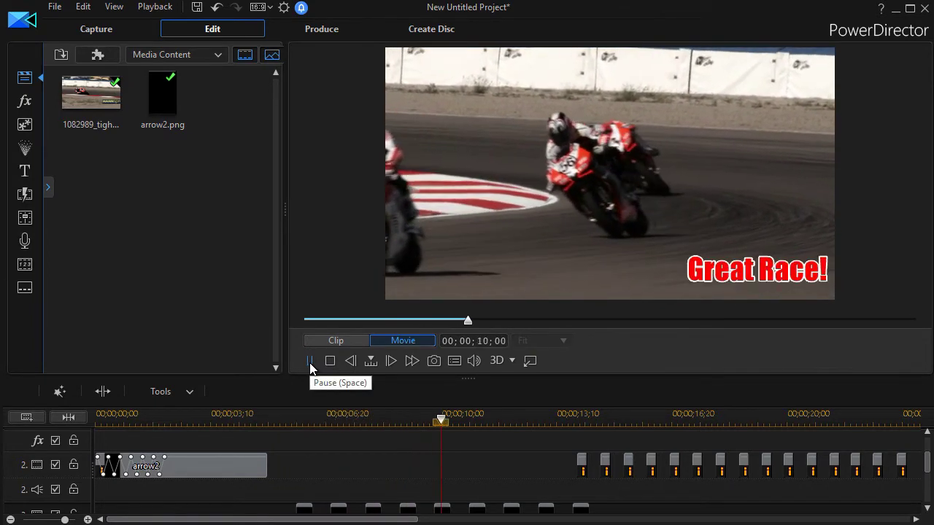
pyautogui.click(309, 363)
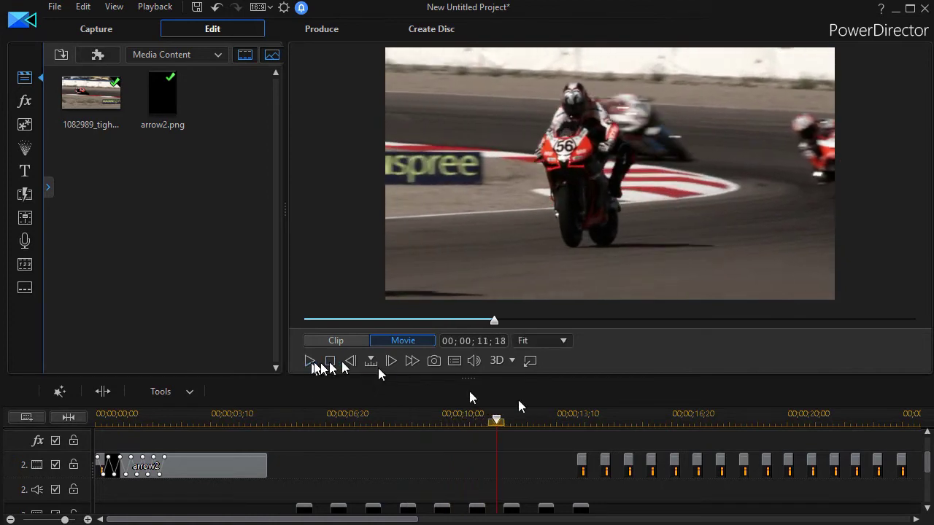
pyautogui.moveTo(496, 421); pyautogui.dragTo(578, 435)
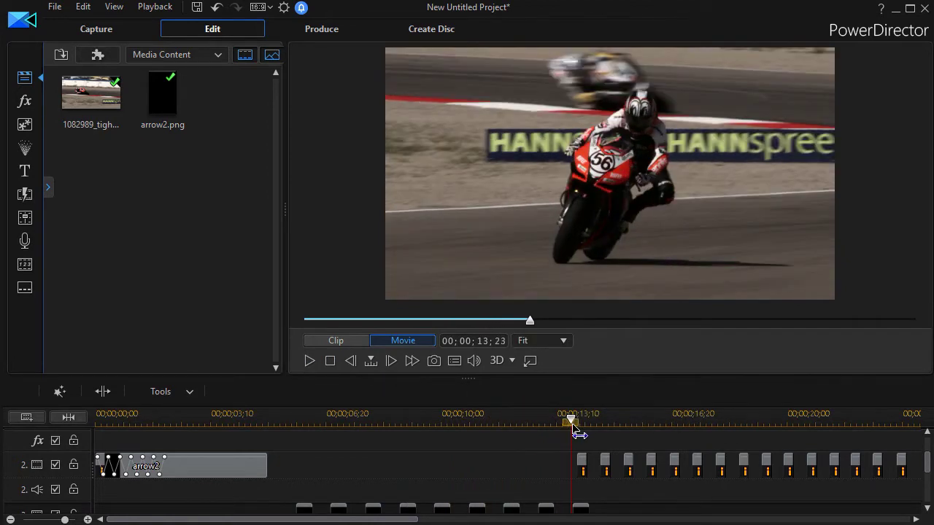
pyautogui.click(307, 361)
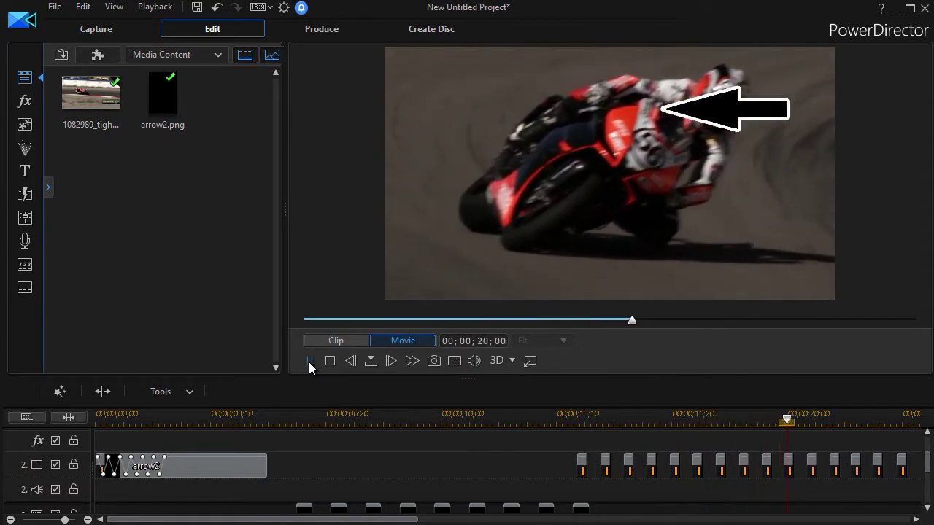
pyautogui.click(311, 361)
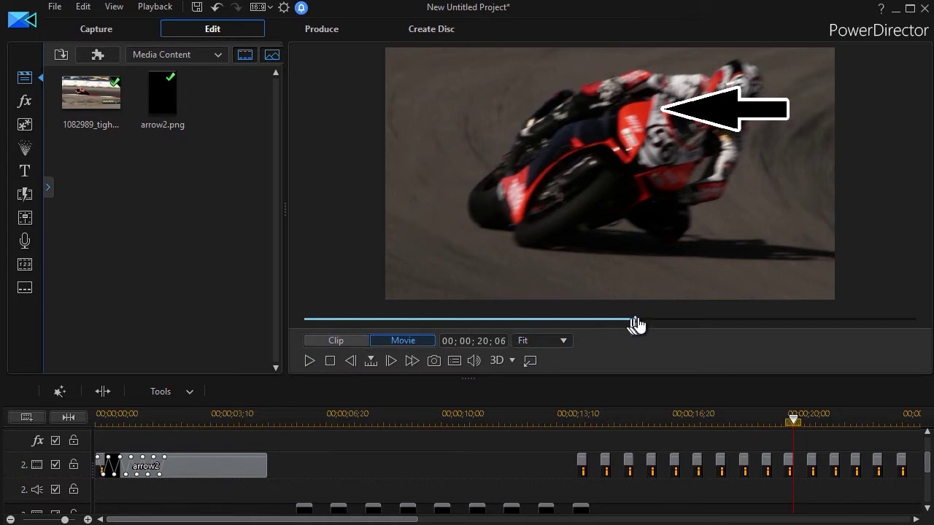
pyautogui.moveTo(635, 320); pyautogui.dragTo(305, 320)
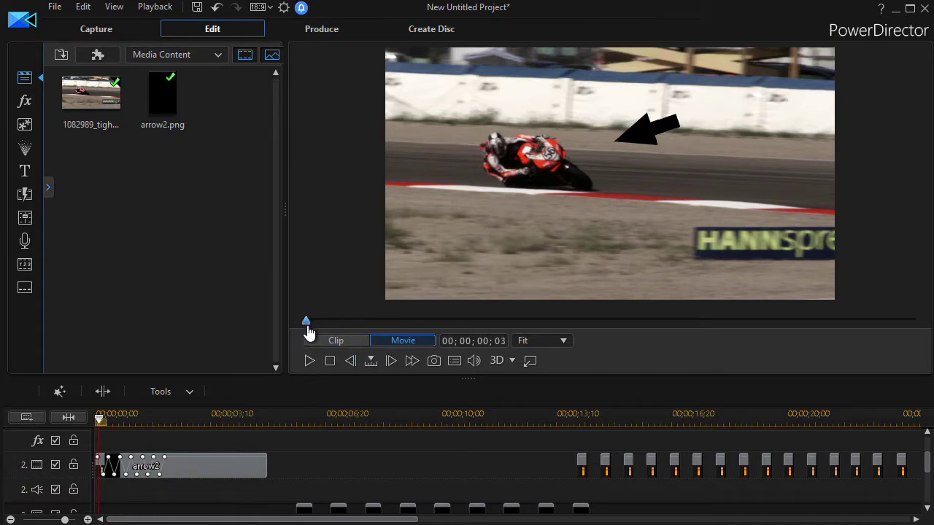
# Move the playhead to about 00;00;02;12, where the arrow2 clip points at the rider
pyautogui.moveTo(307, 332)
pyautogui.mouseDown()
pyautogui.moveTo(328, 345)
pyautogui.moveTo(311, 338)
pyautogui.mouseUp()
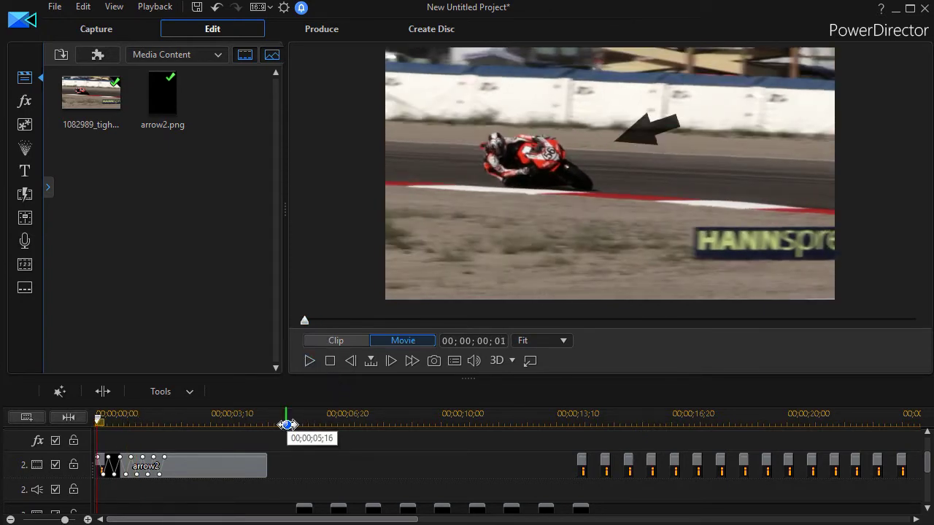
pyautogui.click(290, 423)
pyautogui.moveTo(290, 424)
pyautogui.mouseDown()
pyautogui.moveTo(378, 426)
pyautogui.moveTo(317, 423)
pyautogui.moveTo(292, 436)
pyautogui.mouseUp()
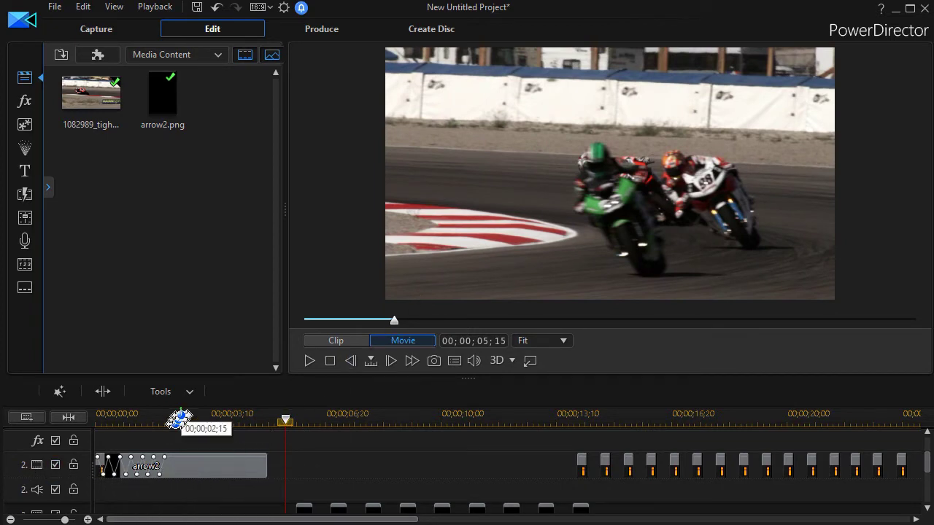
pyautogui.click(177, 422)
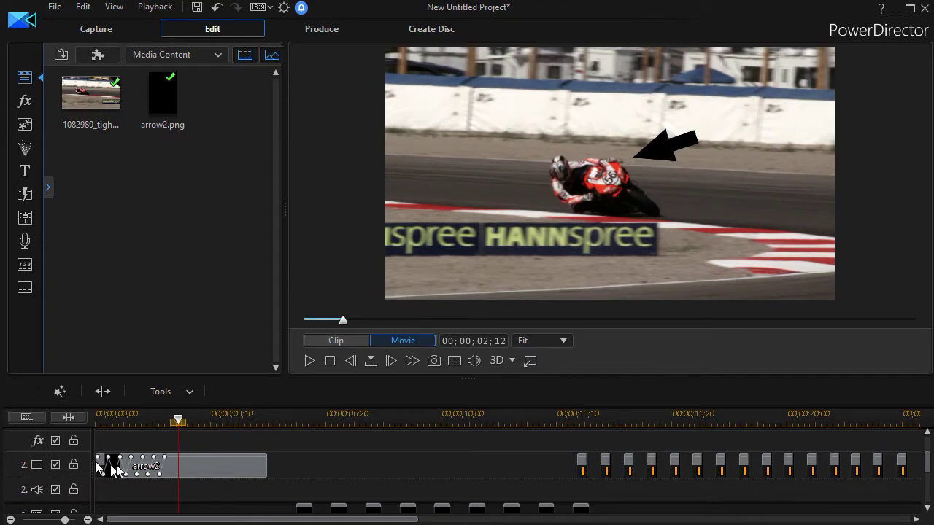
# Open arrow2 in PiP Designer at frame one, showing position 0.580/0.330 and scale 0.150×0.218
pyautogui.doubleClick(191, 465)
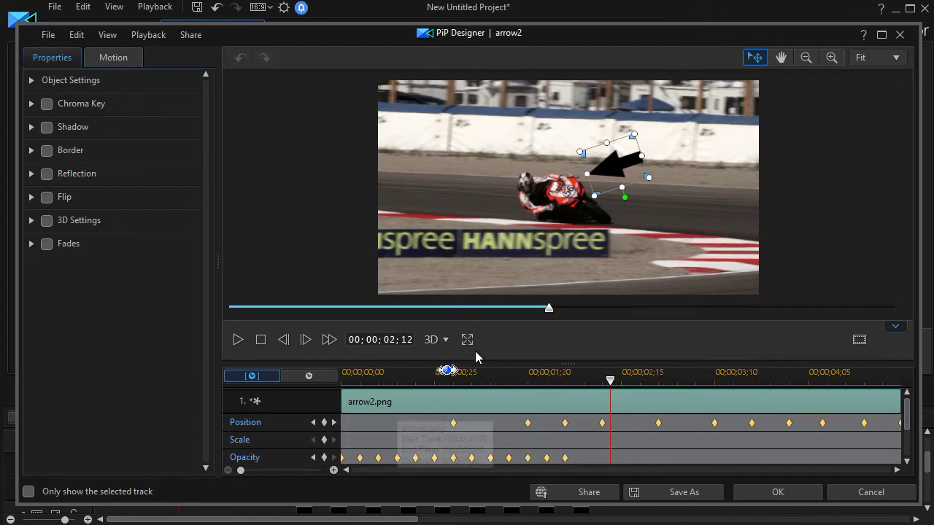
pyautogui.moveTo(548, 312); pyautogui.dragTo(183, 350)
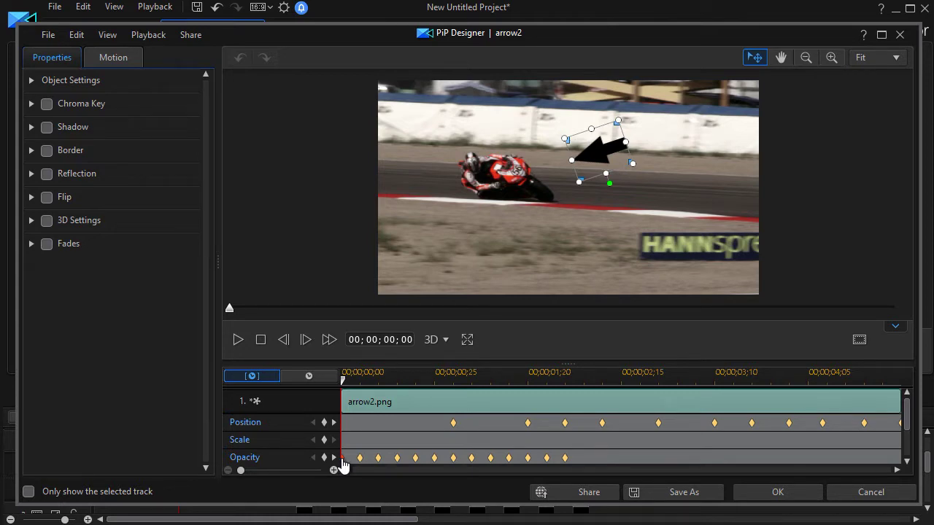
pyautogui.click(32, 81)
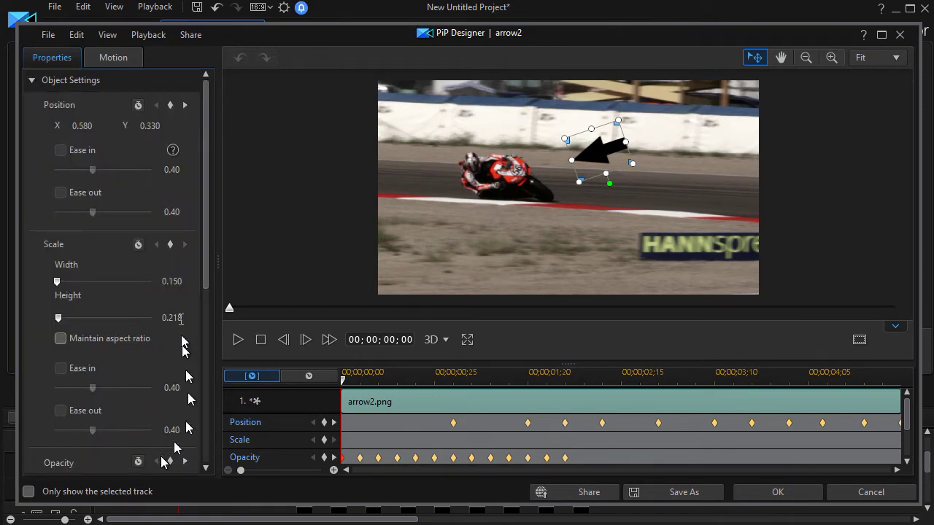
# Scroll to the Opacity track and step to arrow2's first 0% opacity keyframe
pyautogui.moveTo(205, 274); pyautogui.dragTo(205, 377)
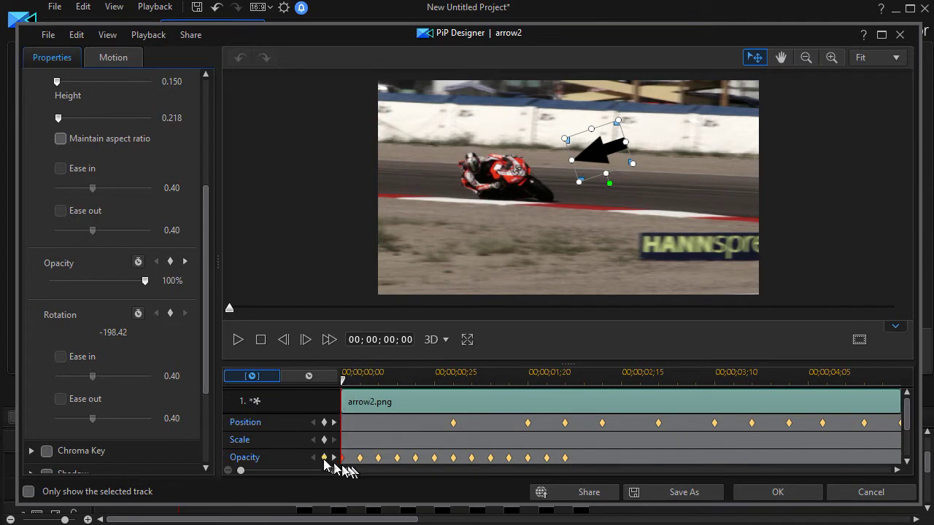
pyautogui.click(334, 457)
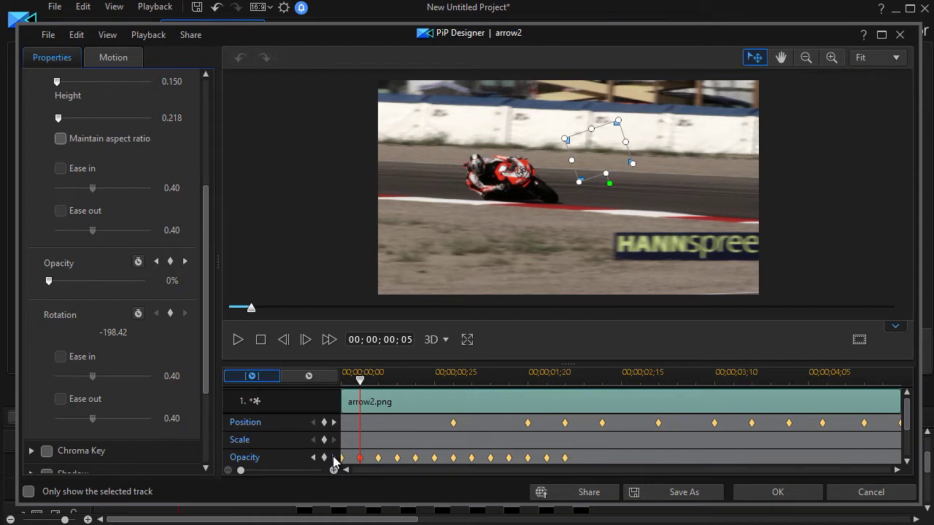
pyautogui.click(334, 457)
# Step through arrow2's alternating 0%/100% opacity keyframes to near two seconds, then rewind
pyautogui.click(146, 281)
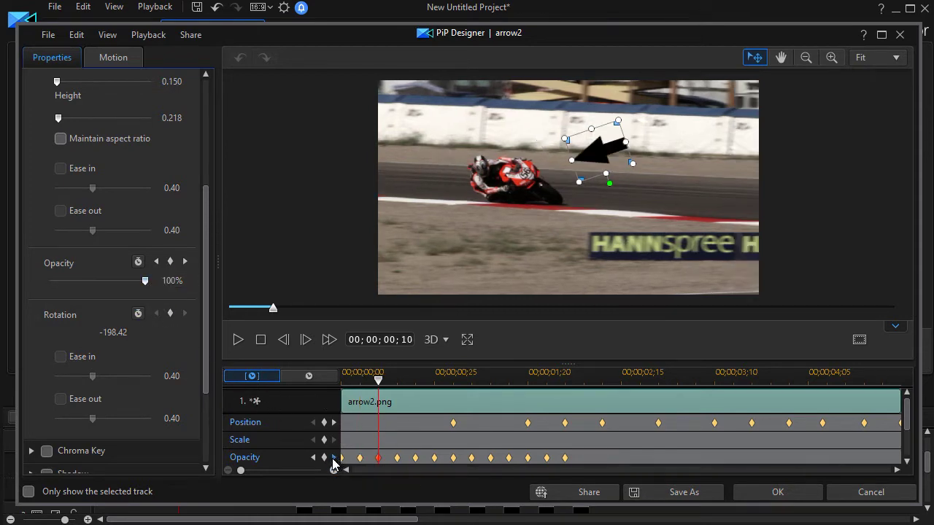
pyautogui.click(334, 457)
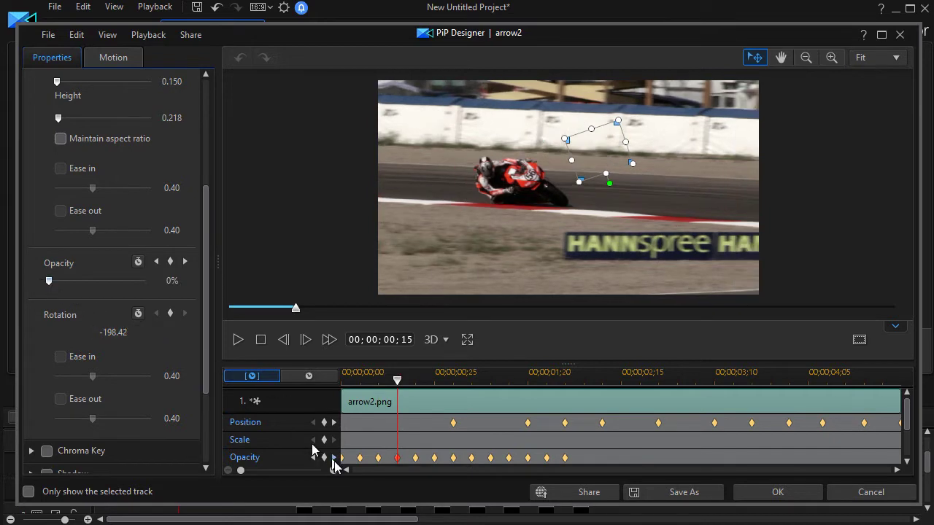
pyautogui.click(335, 458)
pyautogui.click(334, 458)
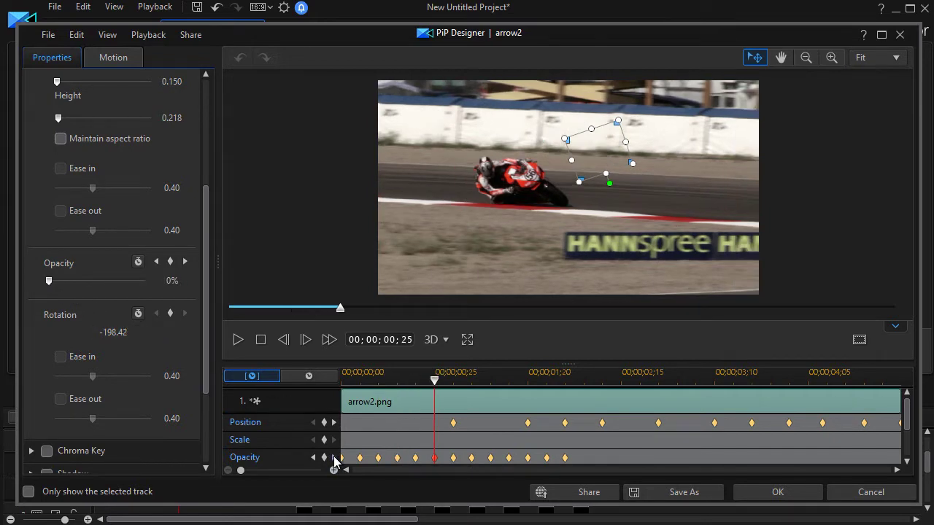
pyautogui.click(334, 457)
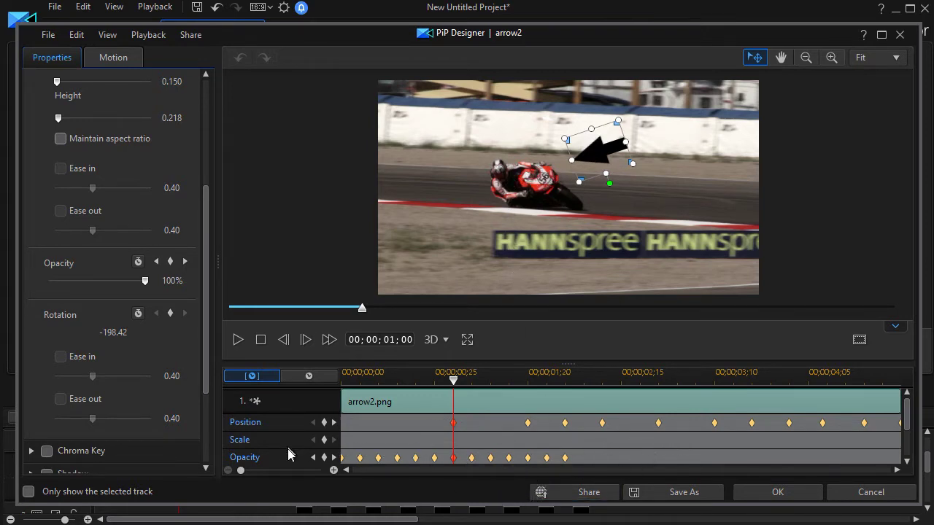
pyautogui.click(333, 458)
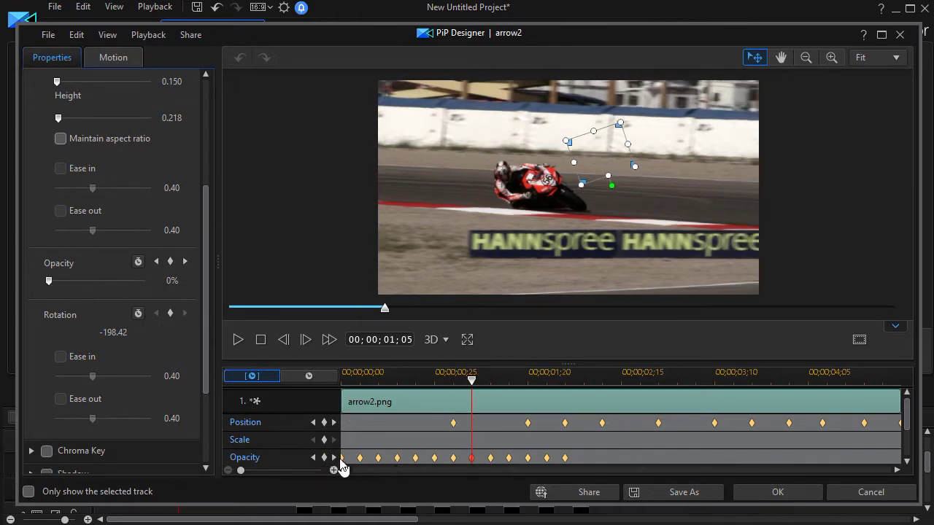
pyautogui.click(333, 457)
pyautogui.click(334, 457)
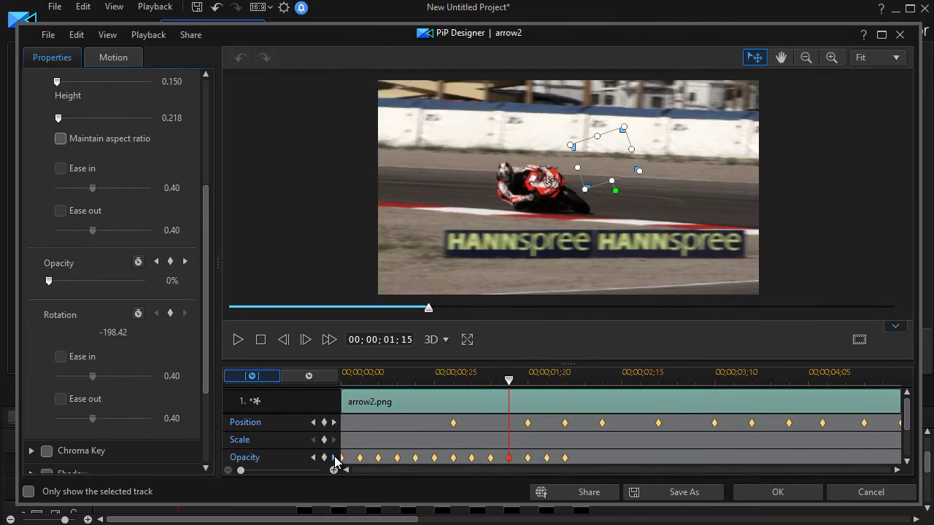
pyautogui.click(333, 458)
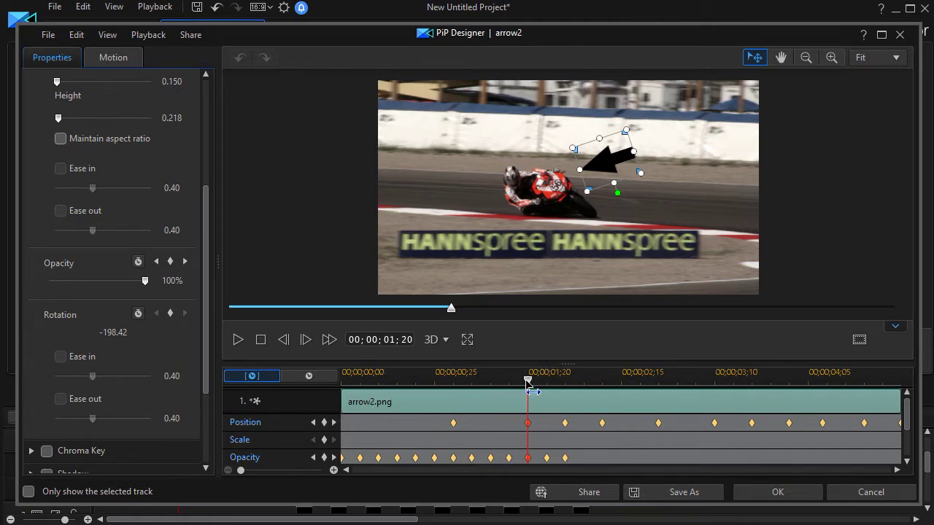
pyautogui.moveTo(529, 392); pyautogui.dragTo(323, 396)
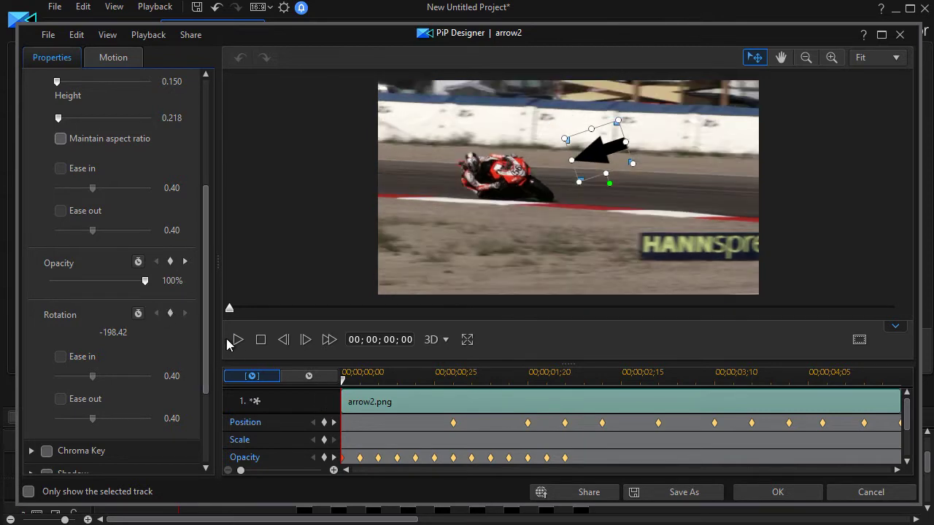
pyautogui.click(238, 340)
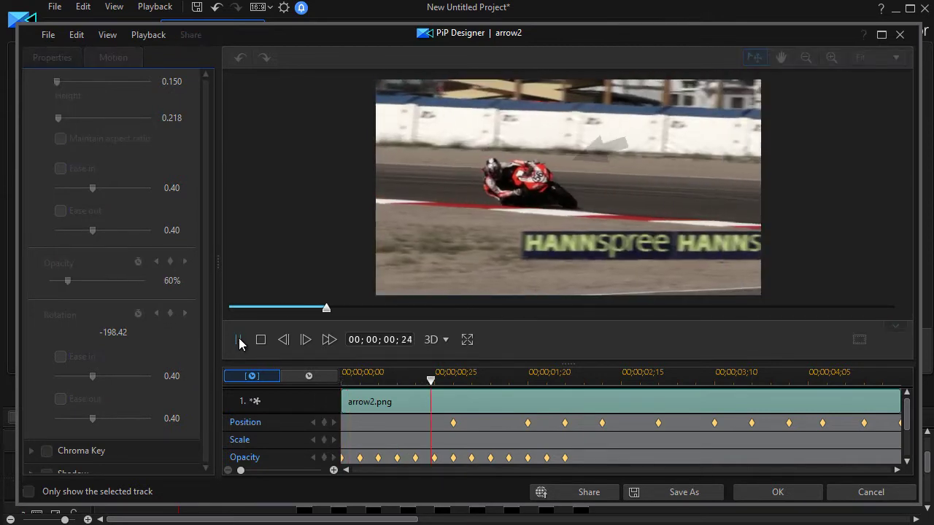
pyautogui.click(239, 340)
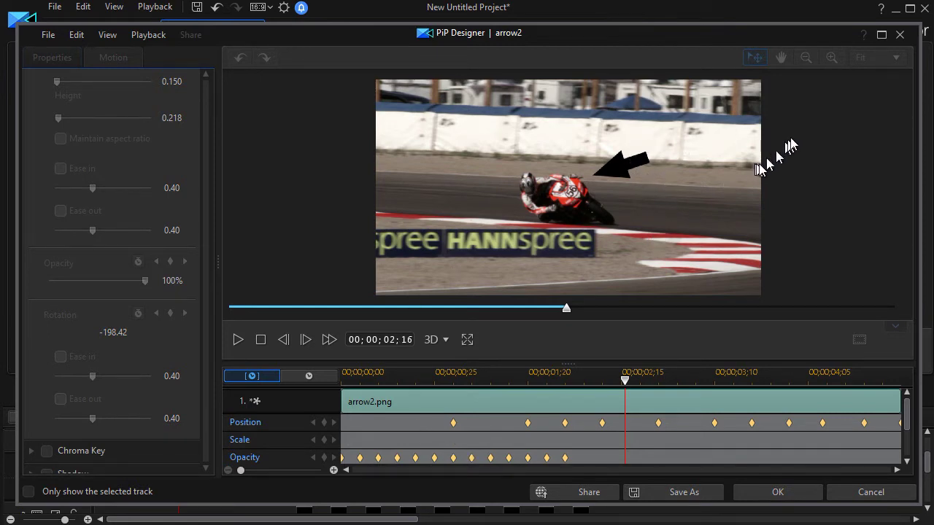
pyautogui.click(870, 492)
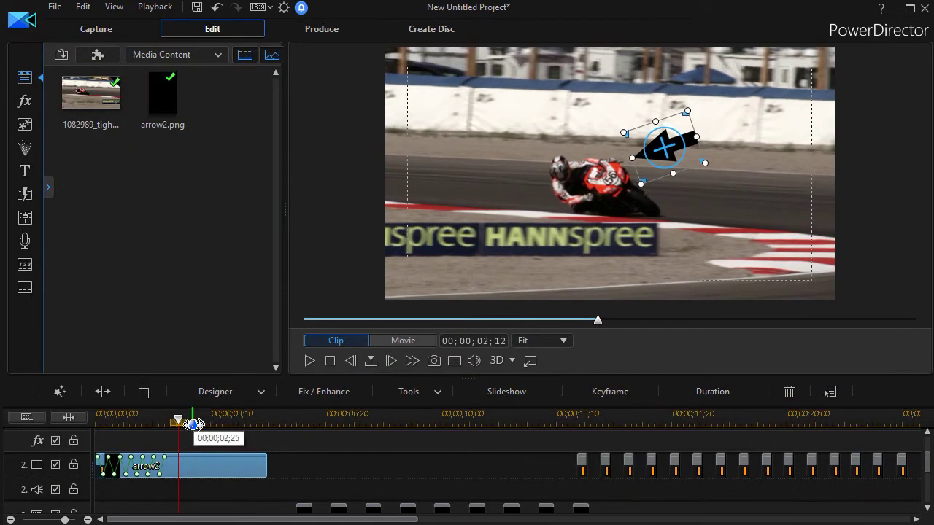
# Scrub to the Great Race! title and open it in the Title Designer
pyautogui.moveTo(181, 422); pyautogui.dragTo(305, 457)
pyautogui.click(726, 290)
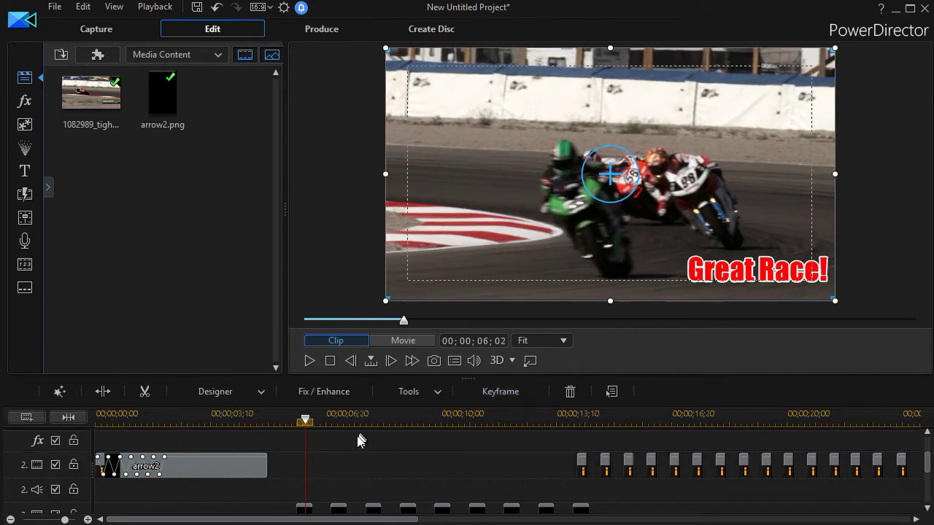
pyautogui.moveTo(306, 422)
pyautogui.mouseDown()
pyautogui.moveTo(343, 423)
pyautogui.moveTo(295, 432)
pyautogui.mouseUp()
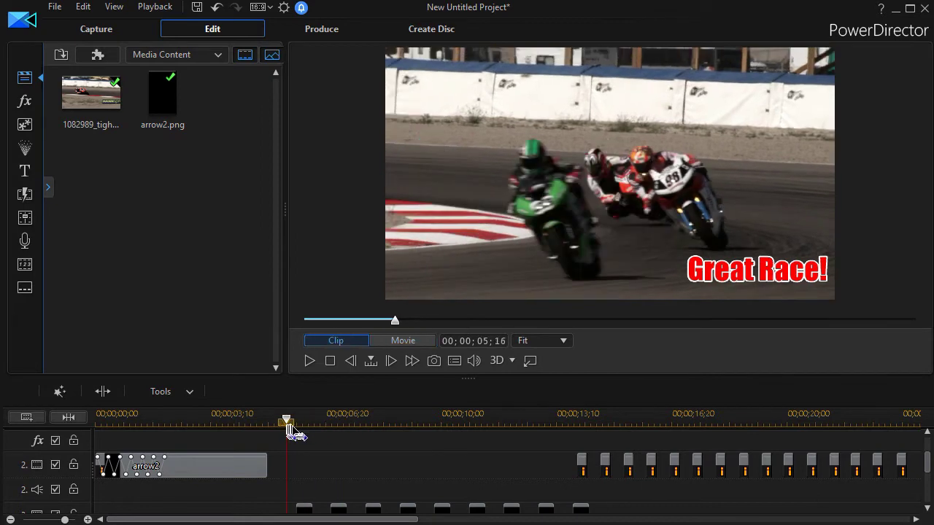
pyautogui.hscroll(2, 354, 459)
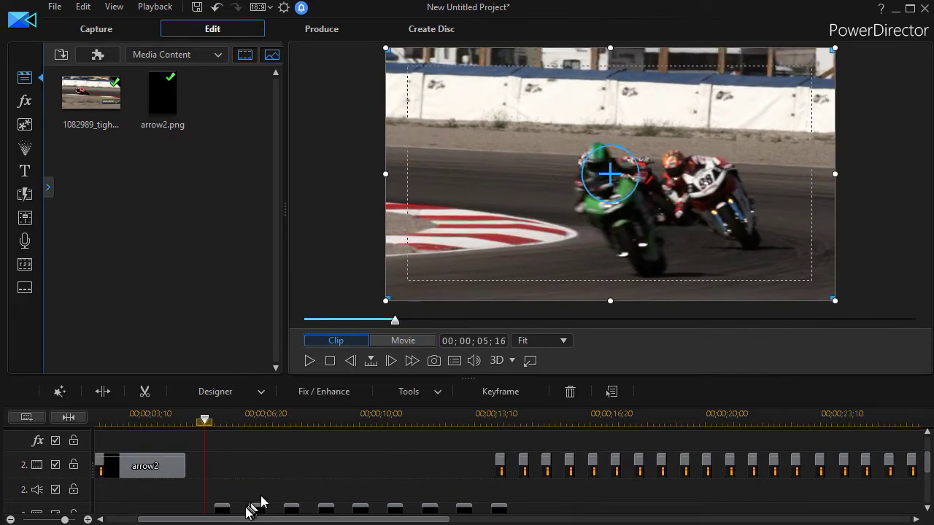
pyautogui.doubleClick(223, 509)
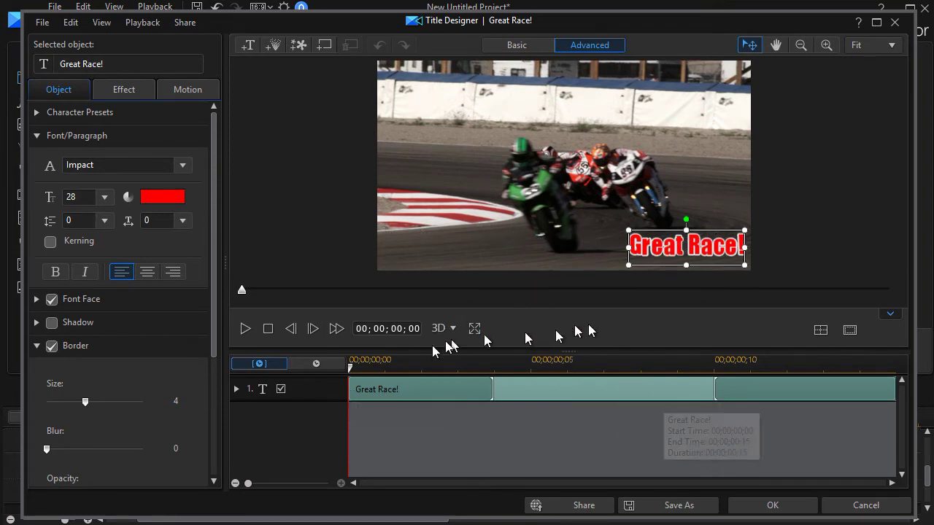
# Close the Title Designer and return to the timeline
pyautogui.click(761, 511)
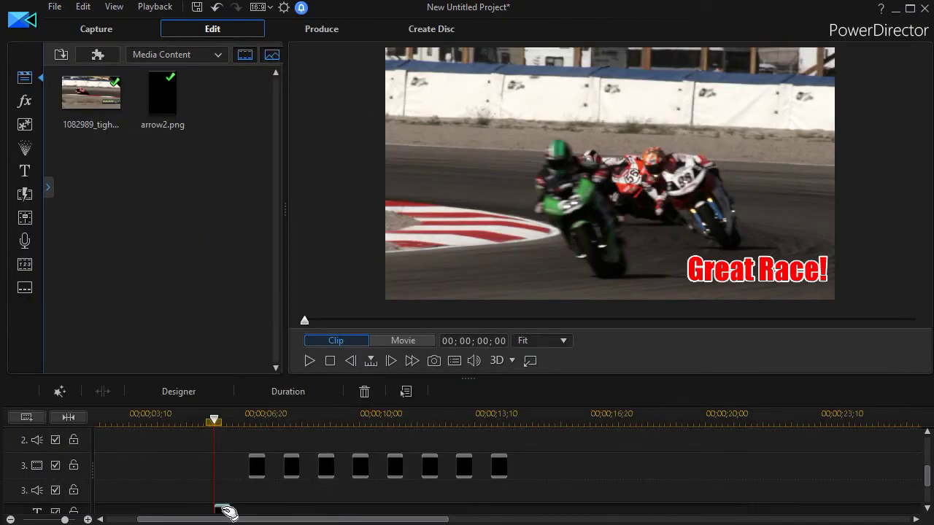
# Drag the Great Race! title clip onto track 3 and confirm its 00;00;00;15 duration
pyautogui.moveTo(227, 513); pyautogui.dragTo(230, 441)
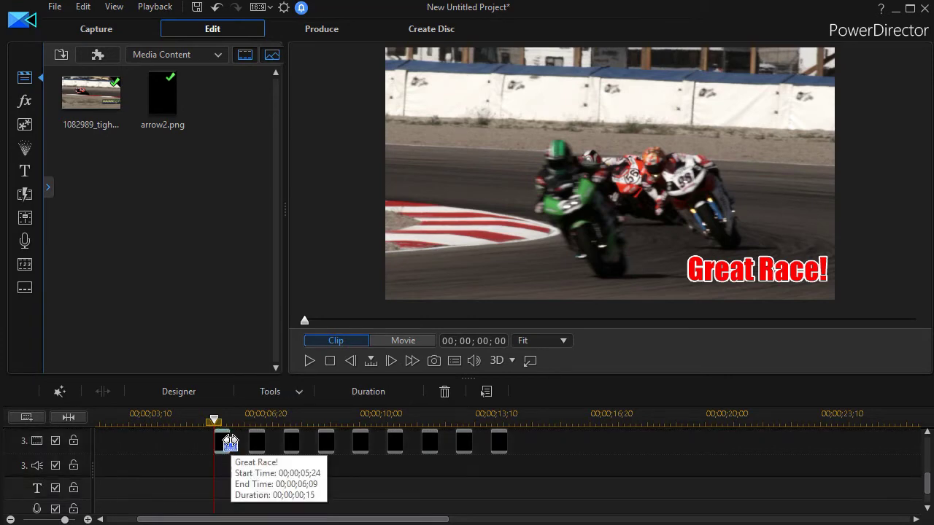
pyautogui.click(367, 392)
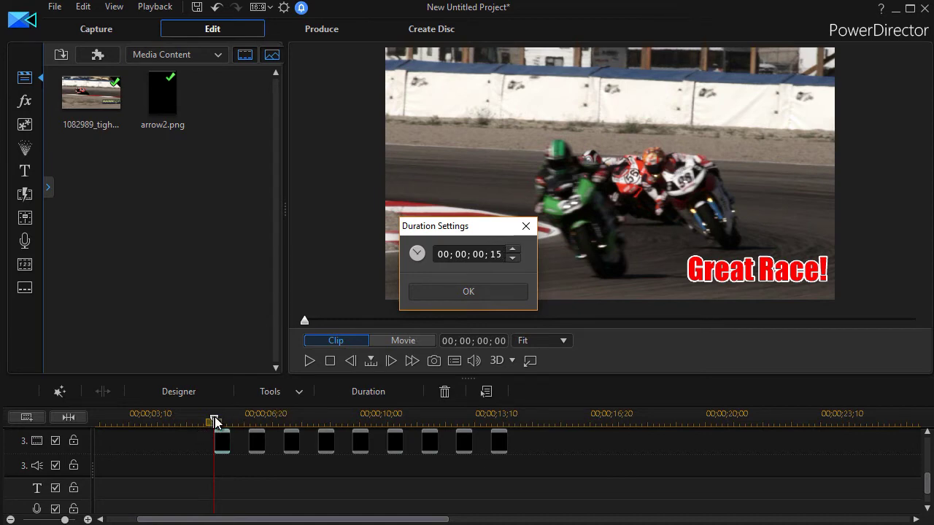
pyautogui.click(227, 440)
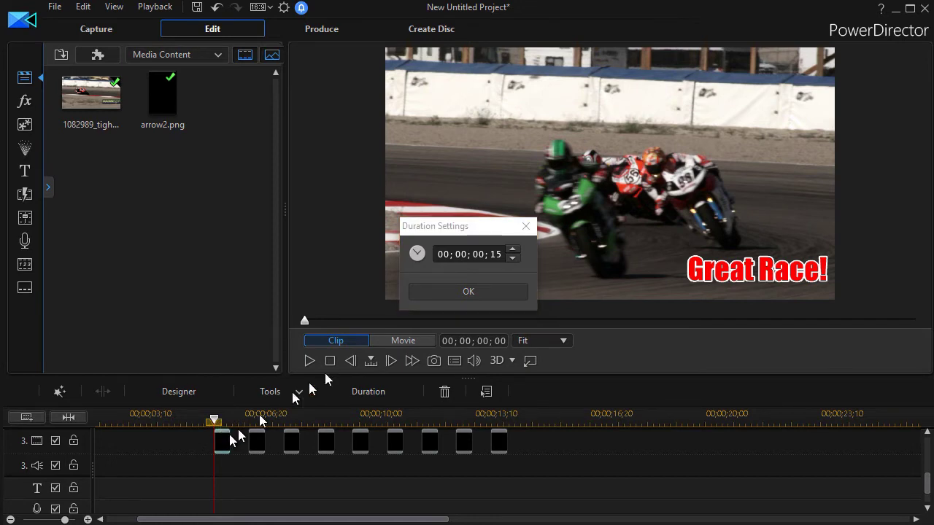
pyautogui.click(484, 291)
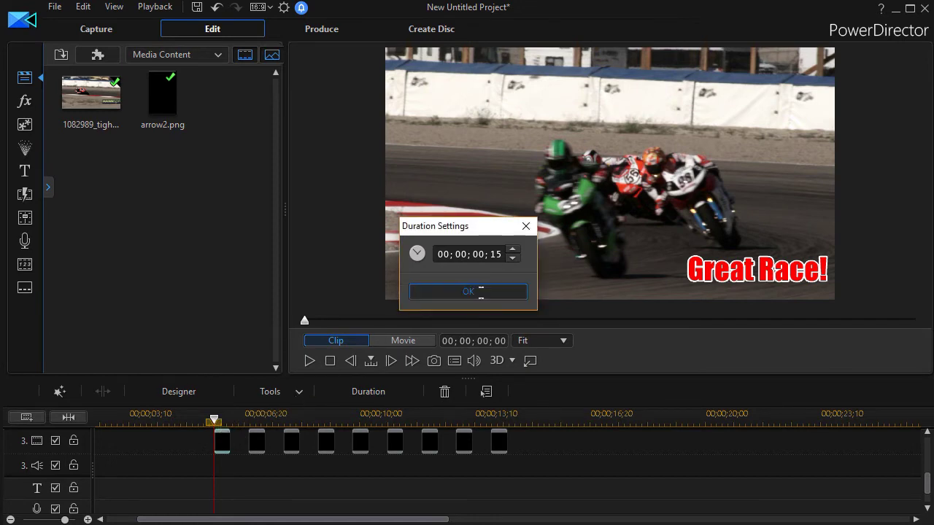
pyautogui.click(231, 413)
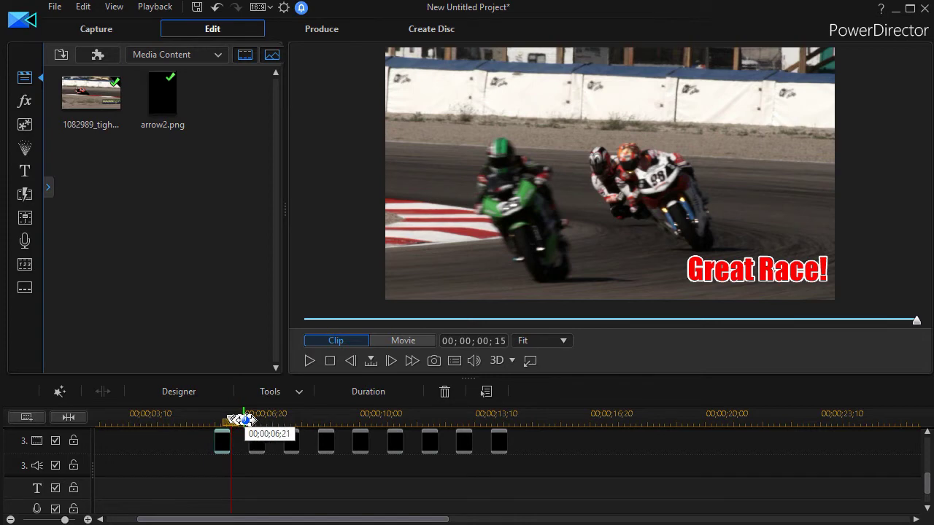
# Check the short Great Race! copies on track 3, then marquee-select all of them
pyautogui.click(246, 424)
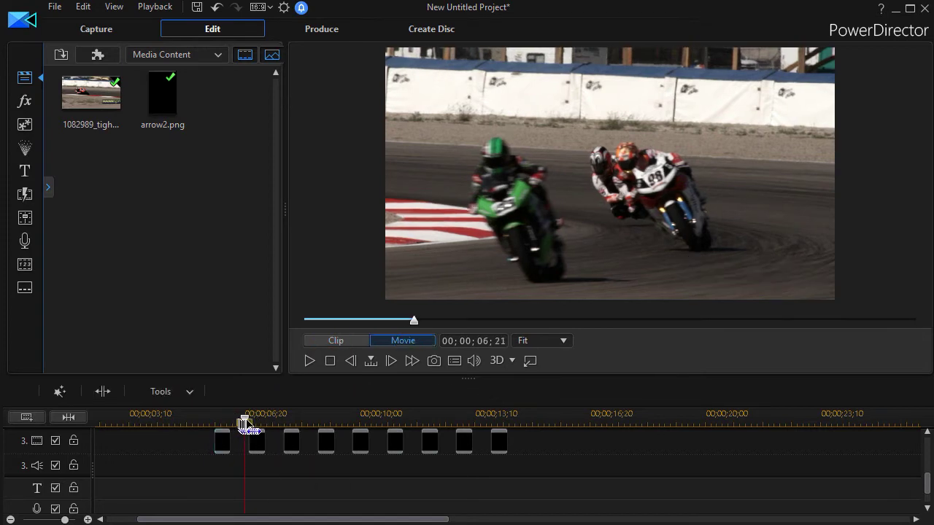
pyautogui.click(257, 432)
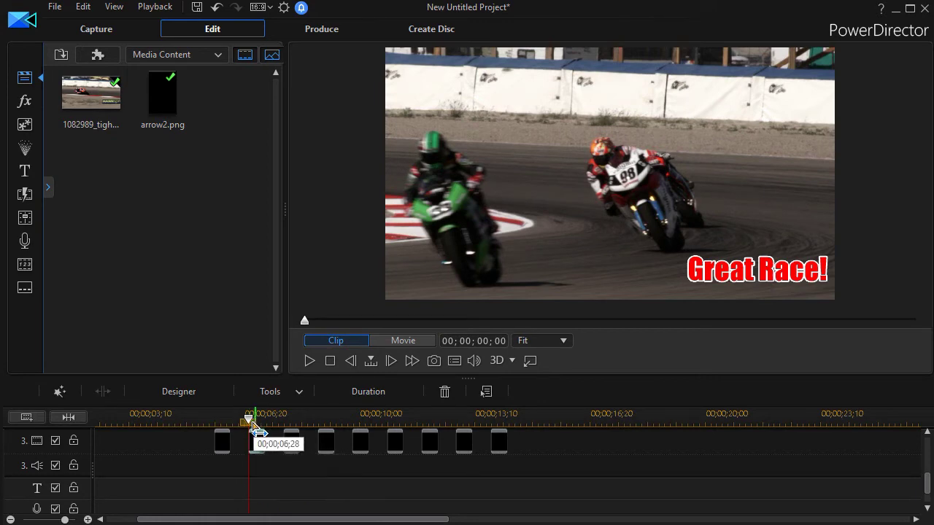
pyautogui.moveTo(250, 420); pyautogui.dragTo(280, 421)
pyautogui.click(287, 438)
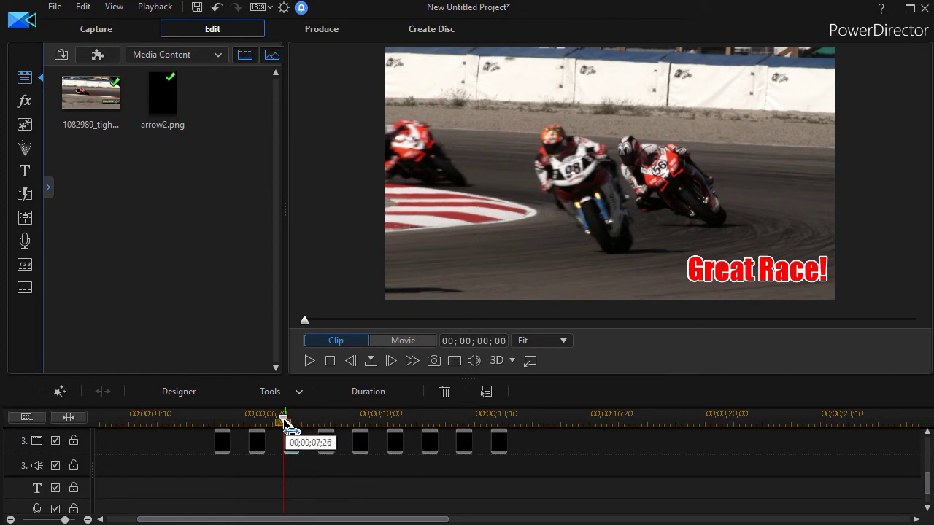
pyautogui.click(286, 422)
pyautogui.moveTo(289, 422); pyautogui.dragTo(317, 423)
pyautogui.click(282, 448)
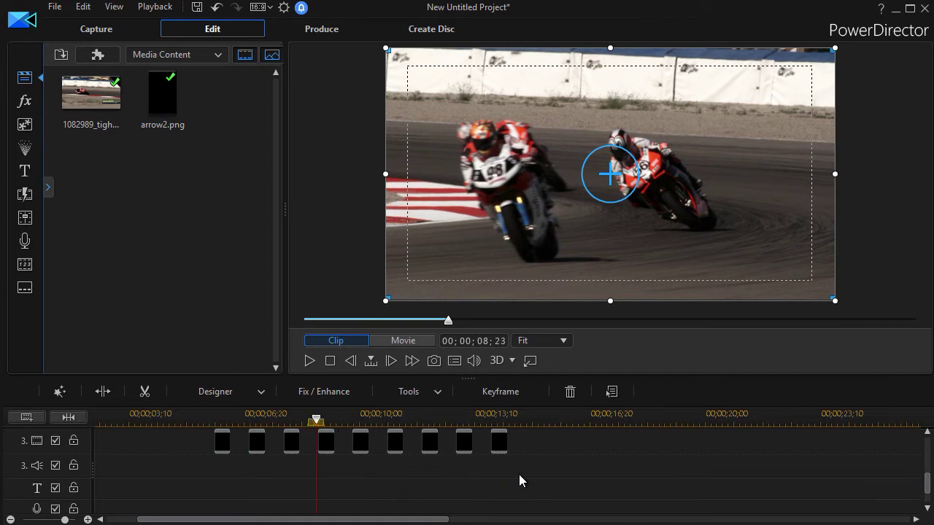
pyautogui.click(501, 448)
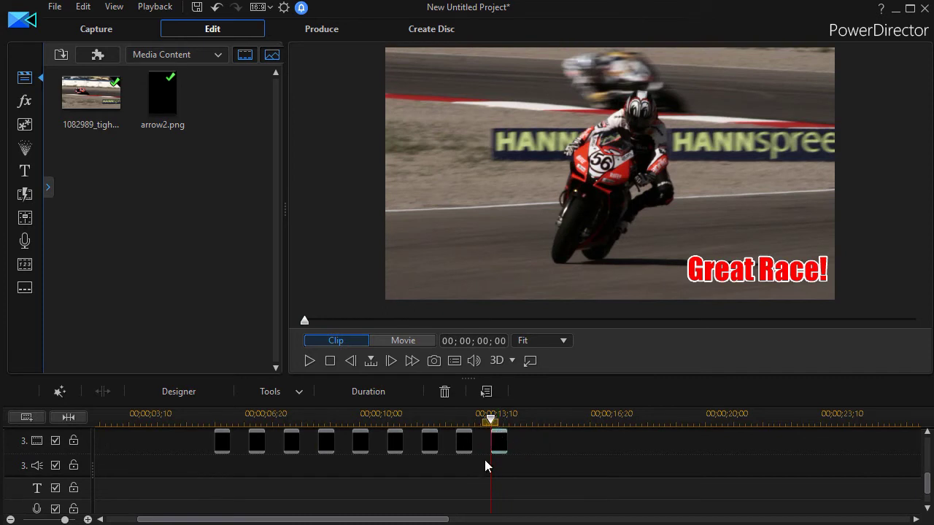
pyautogui.press('space')
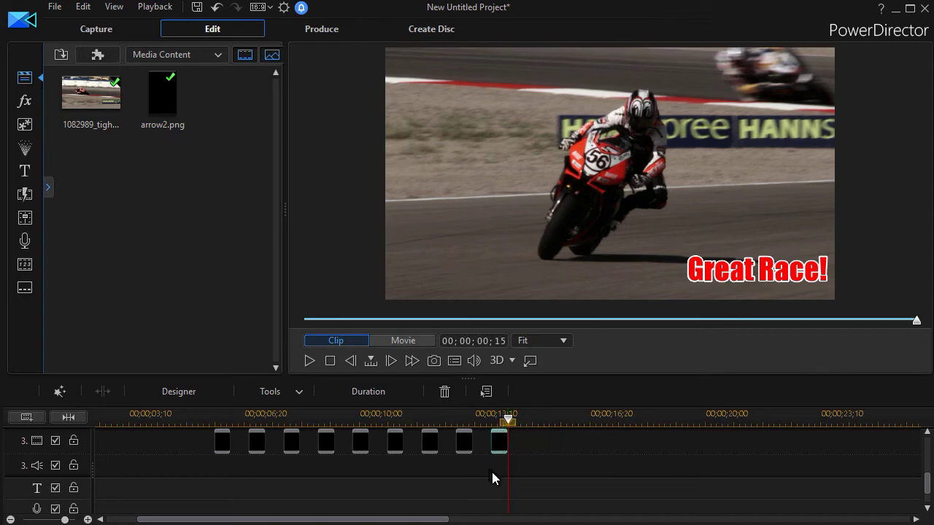
pyautogui.moveTo(492, 473); pyautogui.dragTo(221, 492)
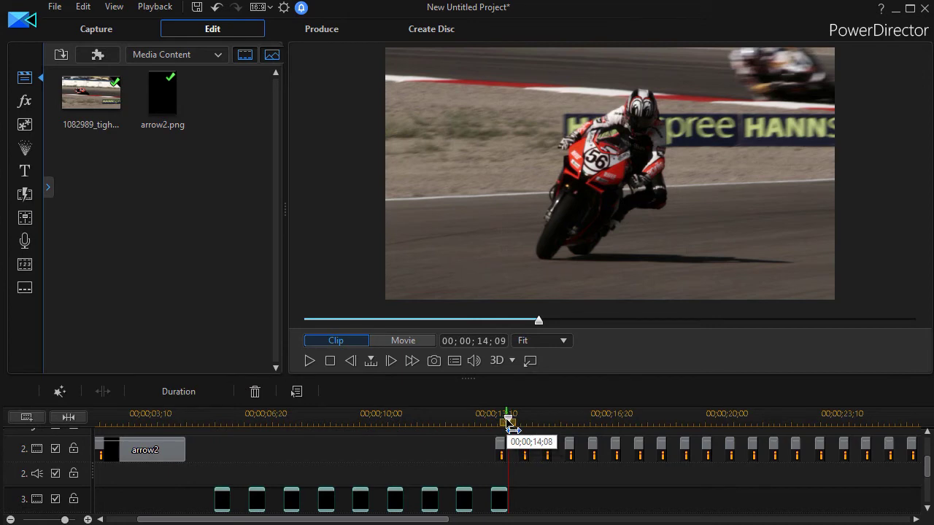
# Paste the copied title clips at 14;24 on track 3, extending the row to about 22 seconds
pyautogui.moveTo(509, 423); pyautogui.dragTo(531, 425)
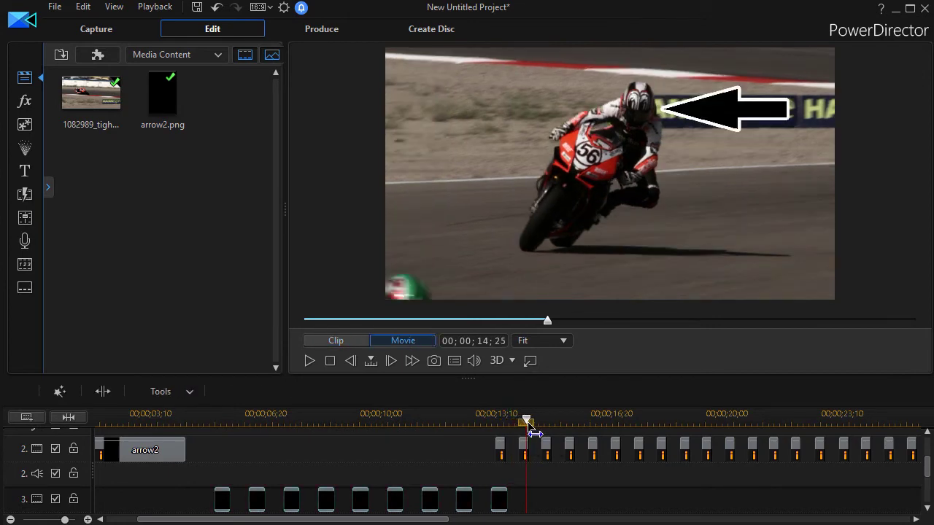
pyautogui.click(550, 504)
pyautogui.scroll(-1, 550, 504)
pyautogui.click(550, 502)
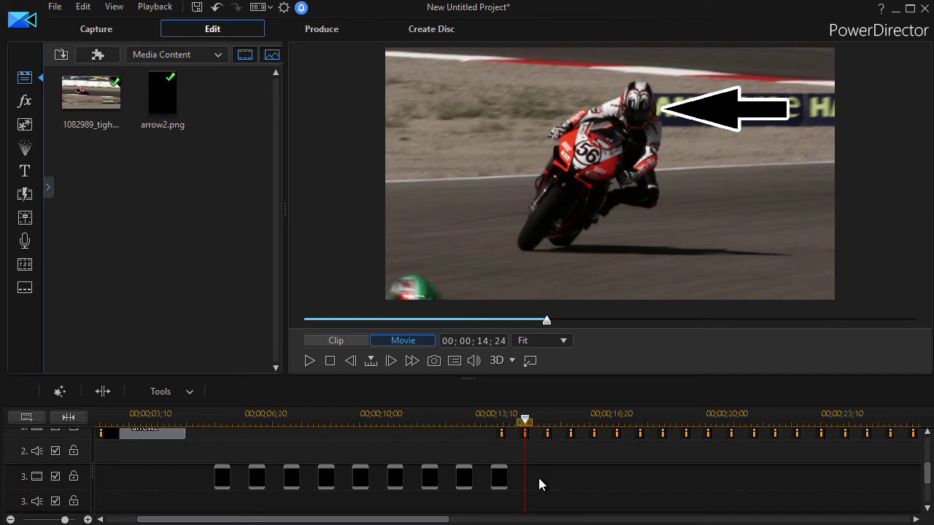
pyautogui.hotkey('ctrl', 'v')
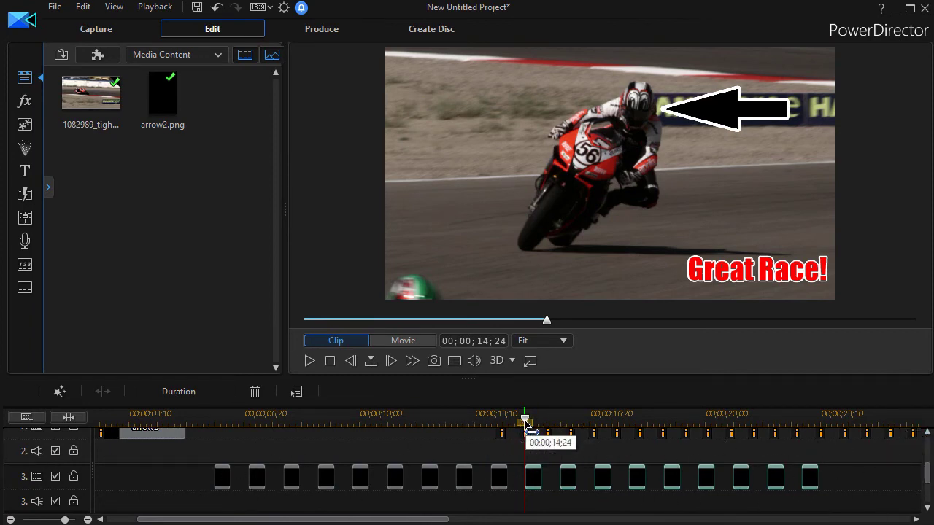
pyautogui.moveTo(526, 426)
pyautogui.mouseDown()
pyautogui.moveTo(450, 422)
pyautogui.moveTo(533, 428)
pyautogui.mouseUp()
pyautogui.click(531, 475)
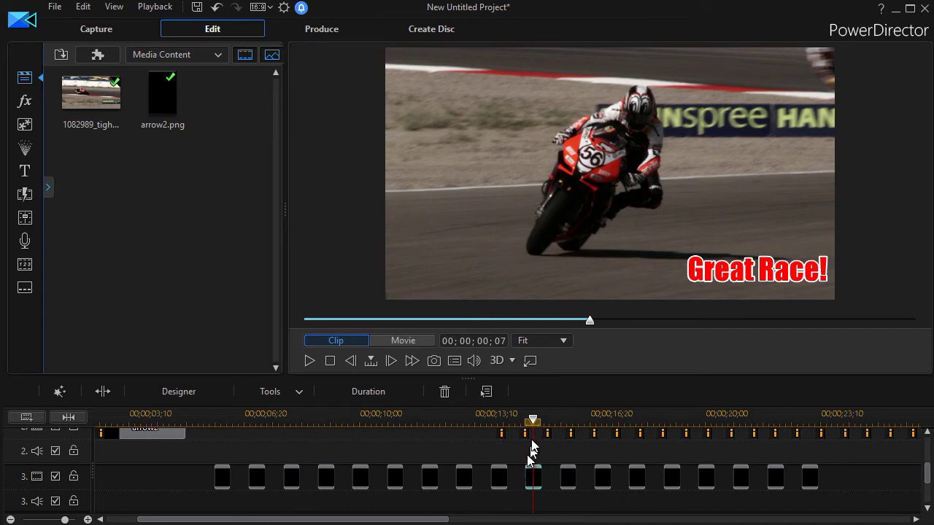
pyautogui.moveTo(532, 419); pyautogui.dragTo(349, 422)
pyautogui.click(349, 432)
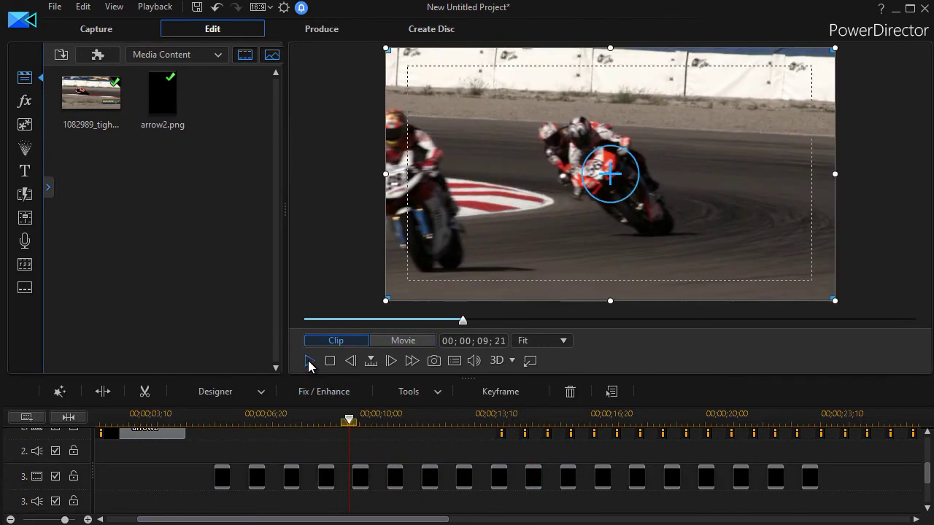
pyautogui.click(309, 361)
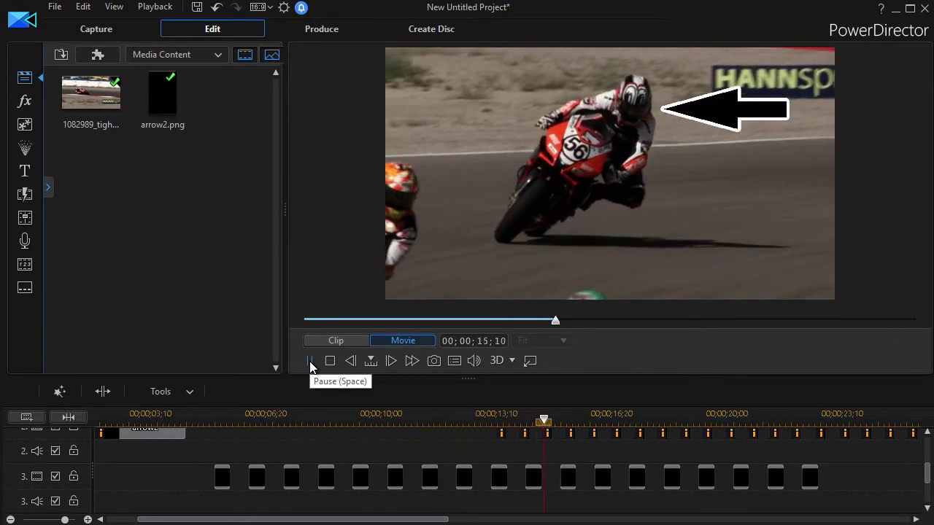
pyautogui.click(309, 360)
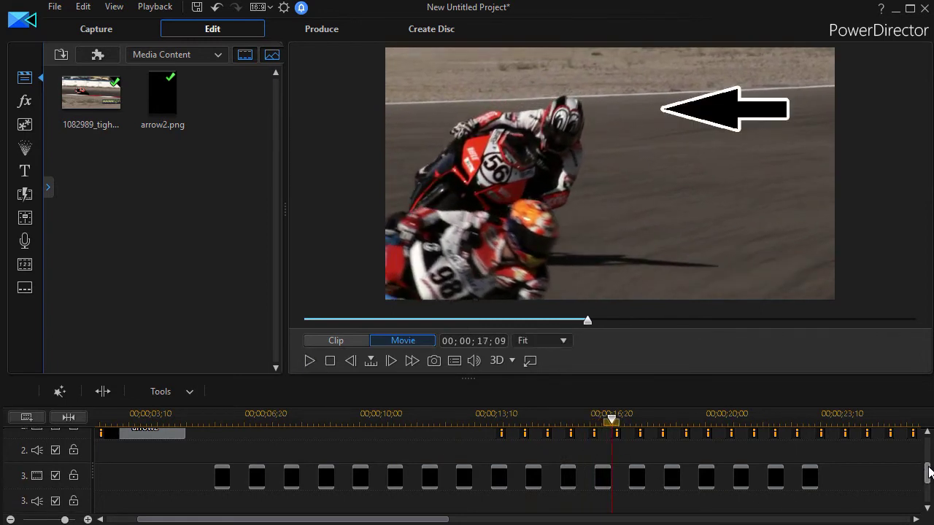
pyautogui.scroll(2, 924, 472)
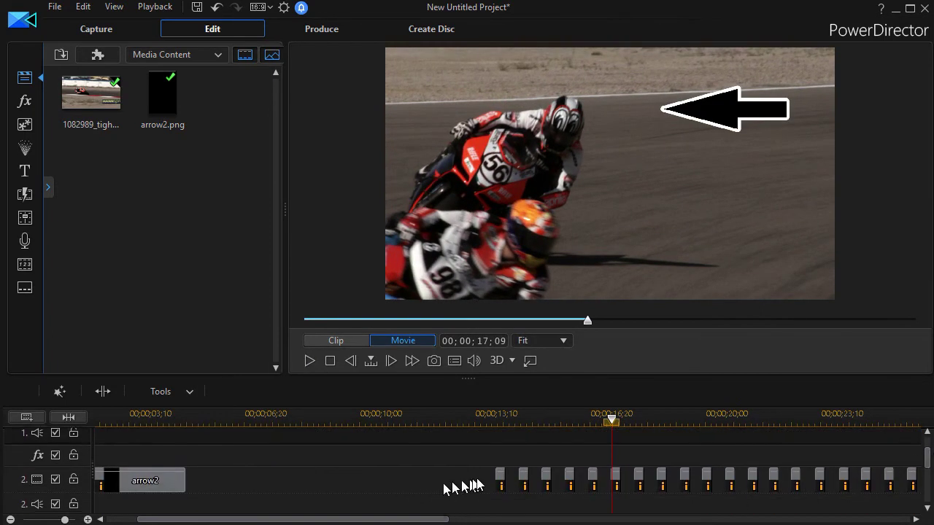
# Set the first short arrow2 clip's duration to 00;00;00;10
pyautogui.click(500, 476)
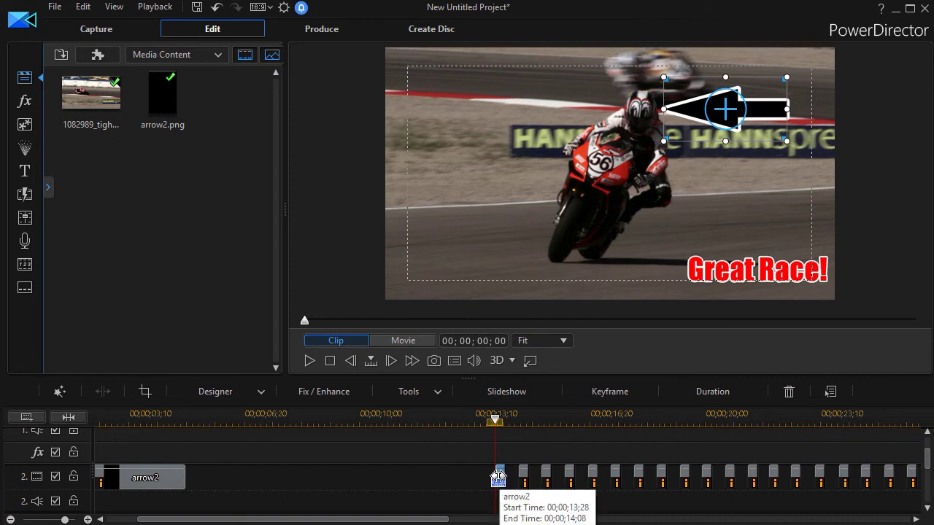
pyautogui.click(712, 391)
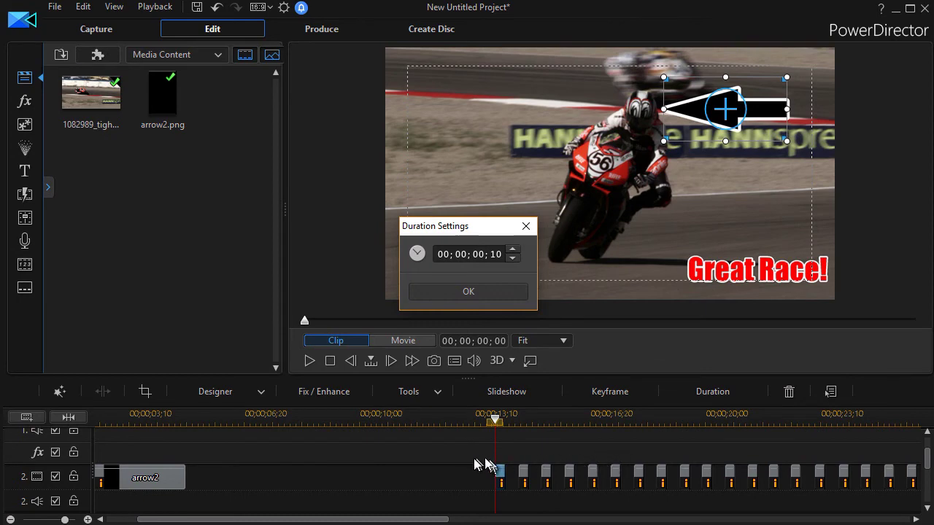
pyautogui.click(467, 294)
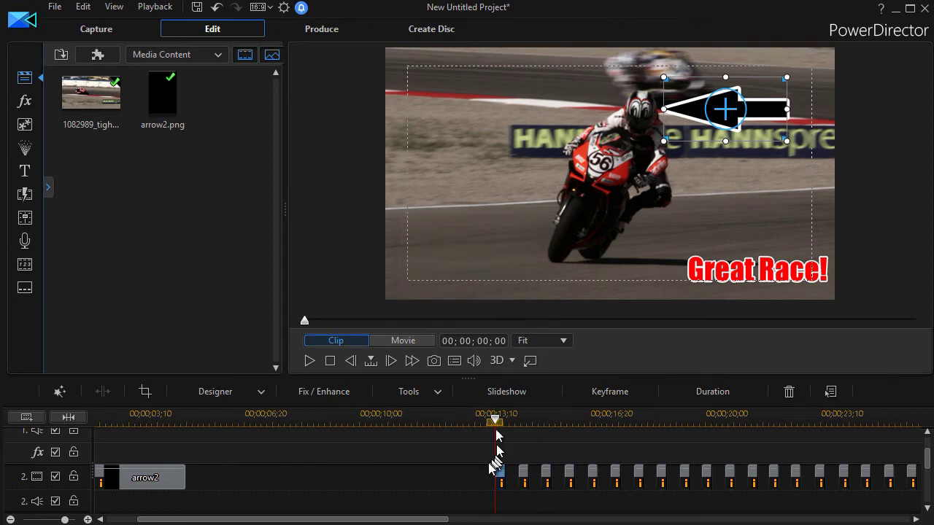
# Select the first four arrow clips on track 2 and play back the blinking arrow
pyautogui.moveTo(468, 445); pyautogui.dragTo(584, 467)
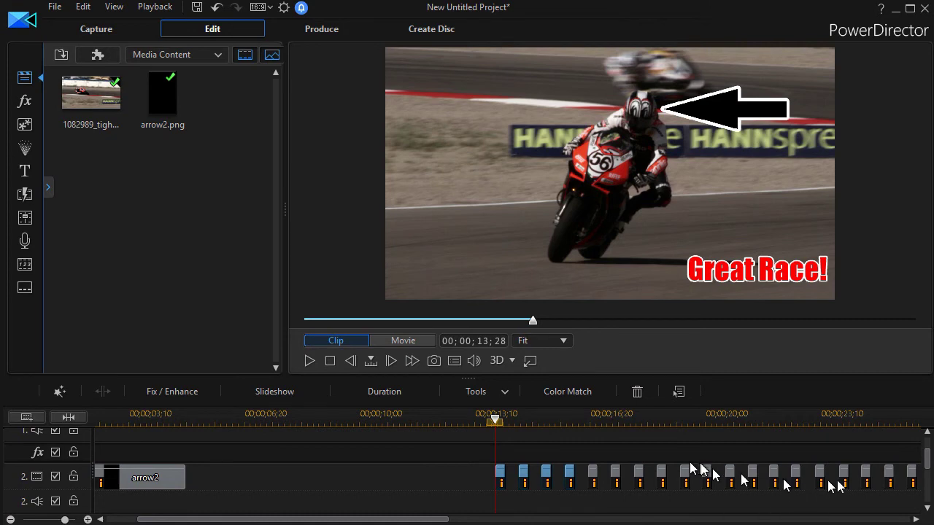
pyautogui.moveTo(431, 520); pyautogui.dragTo(514, 520)
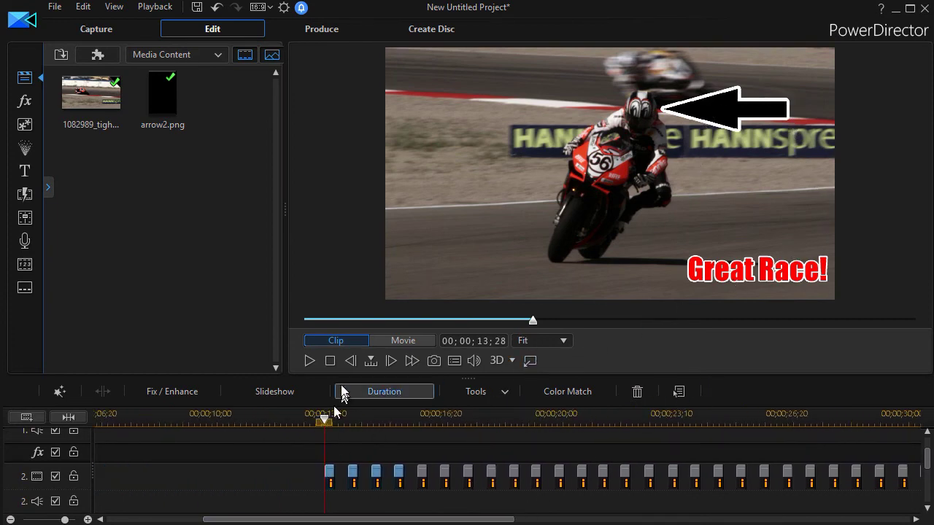
pyautogui.click(311, 361)
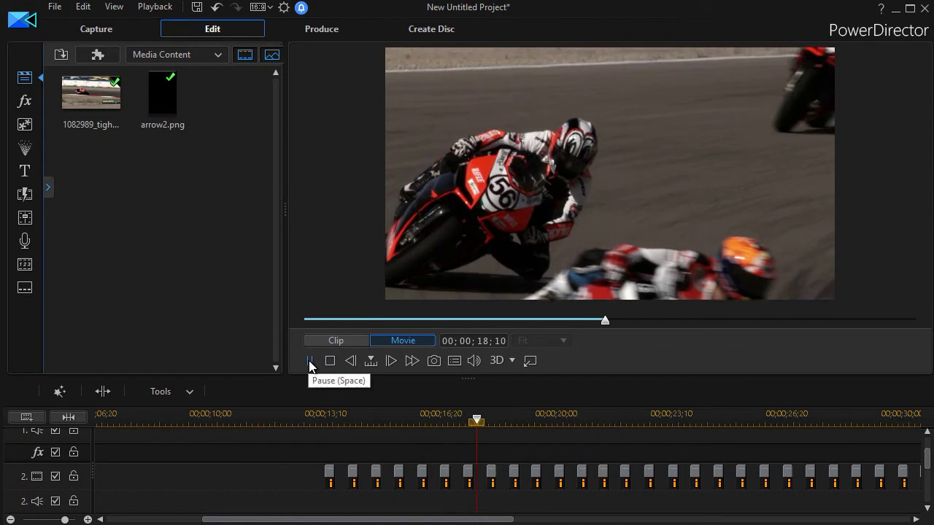
pyautogui.click(309, 361)
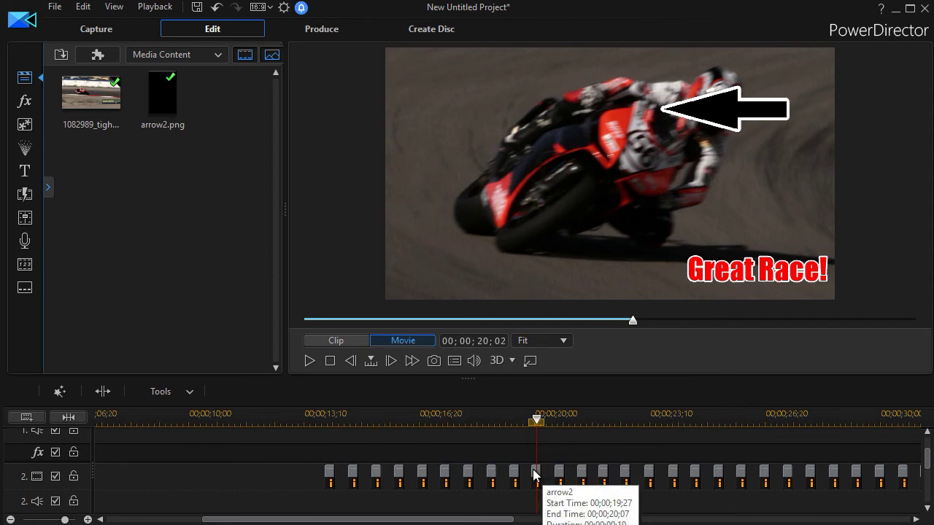
pyautogui.click(468, 473)
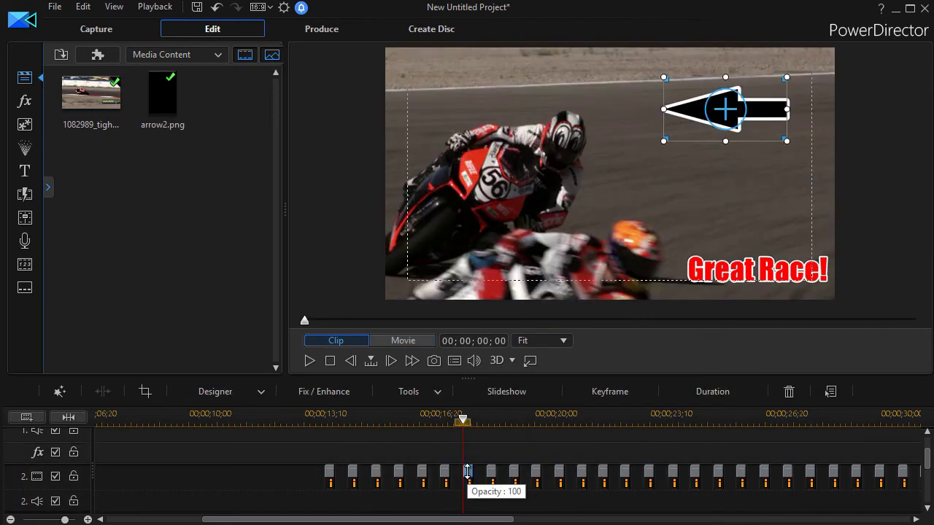
pyautogui.click(491, 472)
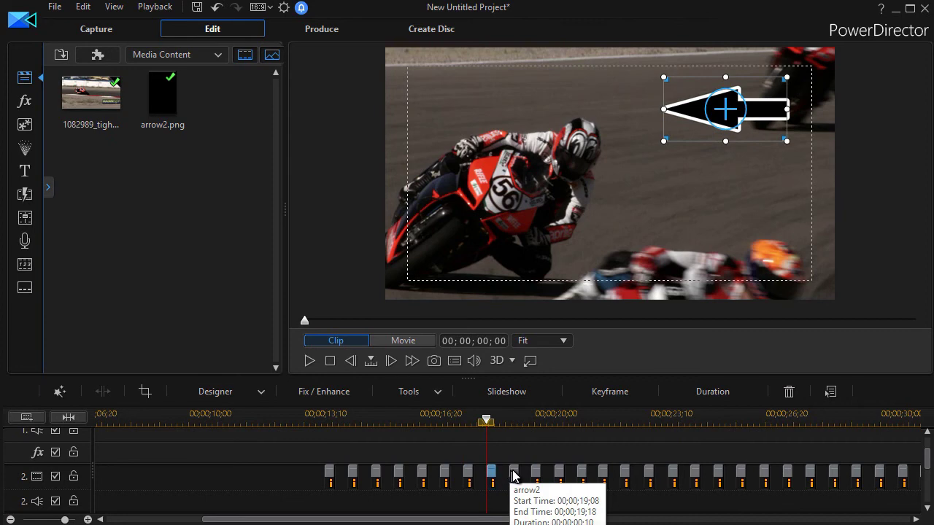
pyautogui.click(513, 472)
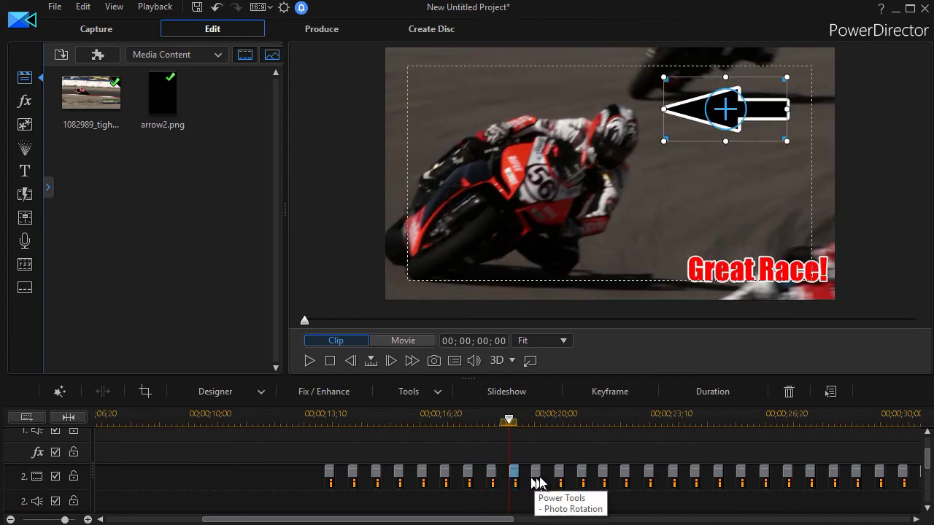
pyautogui.click(536, 473)
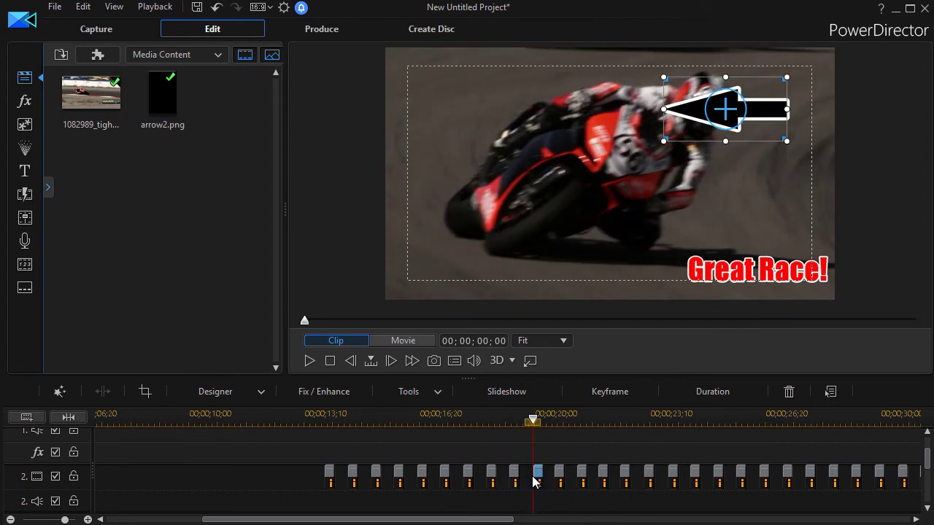